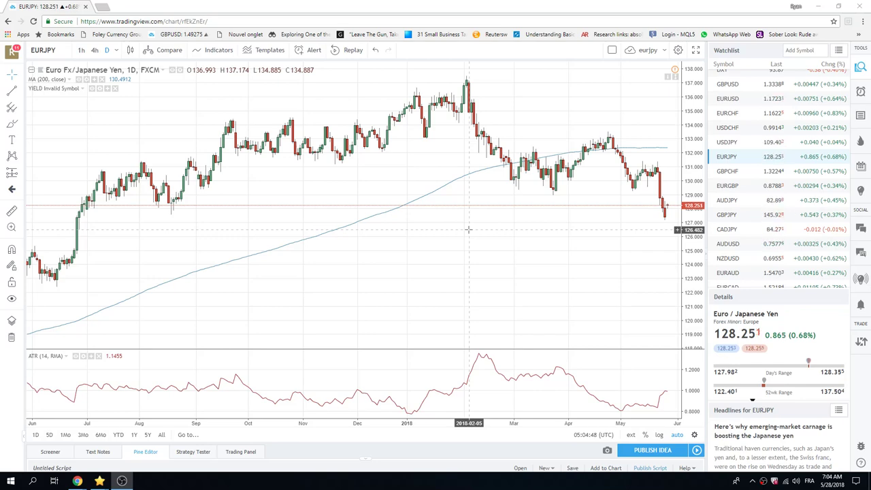
Zoom the EURJPY daily chart in to span roughly October through May
scroll(468, 230, up, 2)
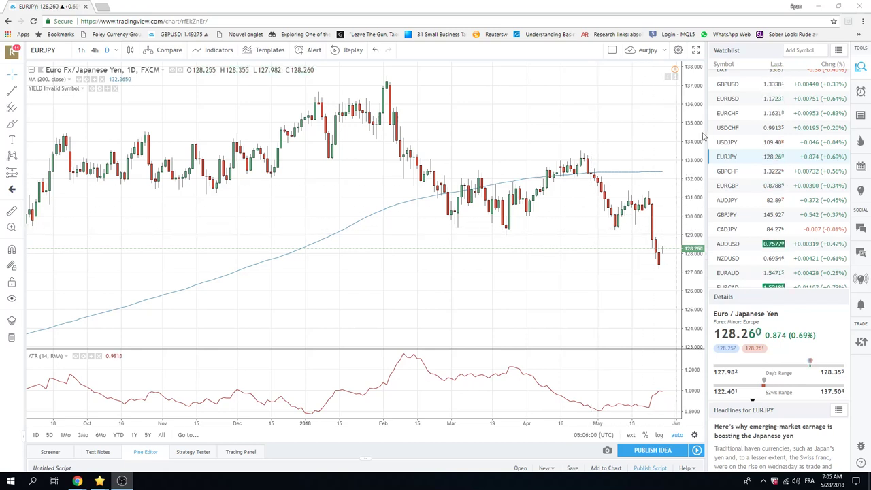
Switch to GBPUSD, review it on 1h candles, then return to the D interval
click(723, 84)
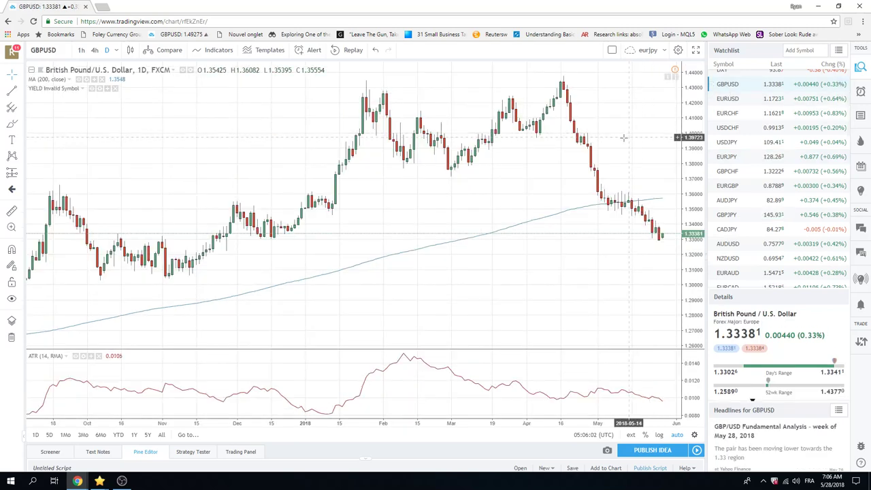
click(83, 52)
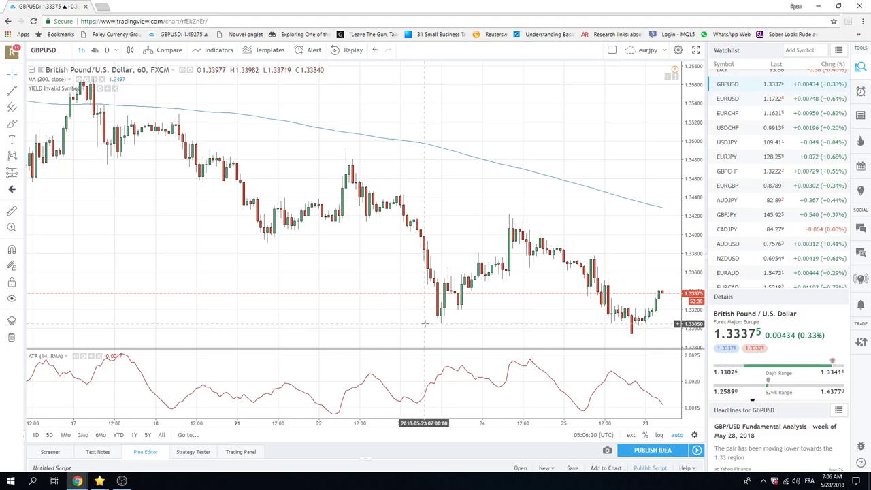
scroll(424, 324, down, 3)
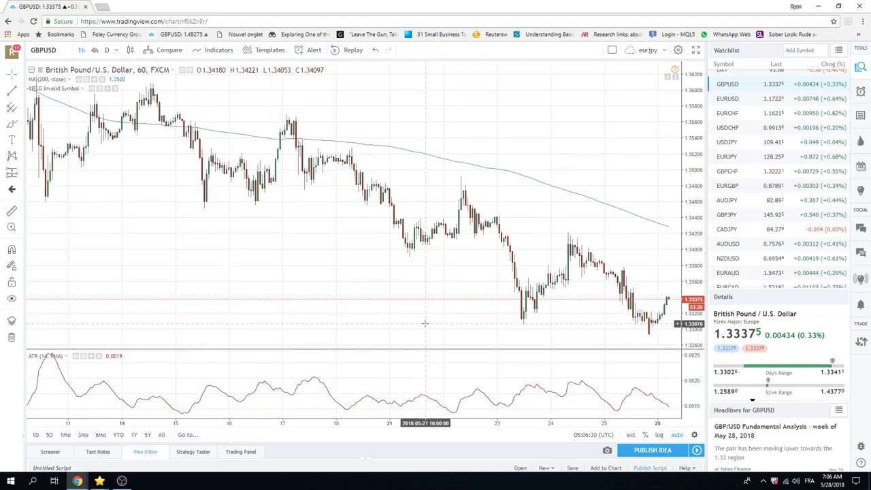
click(107, 50)
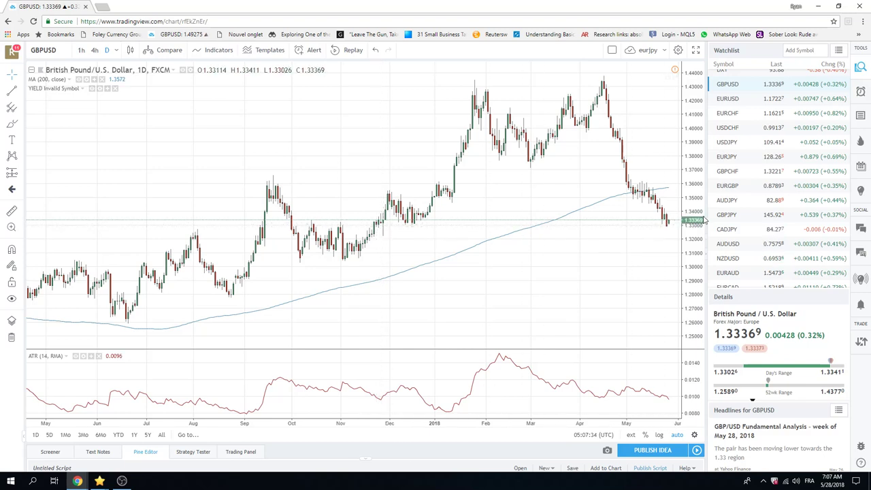
Show GBPJPY daily, then switch the chart to EURUSD from the watchlist
click(727, 214)
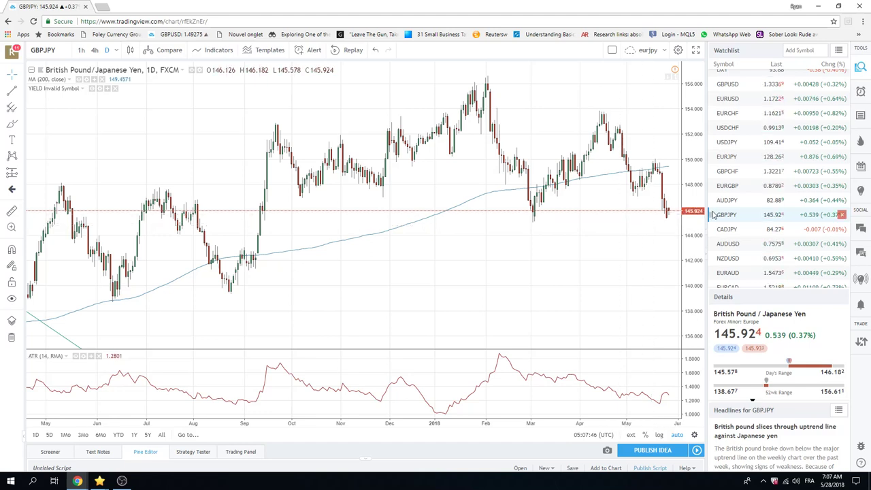
scroll(749, 216, up, 1)
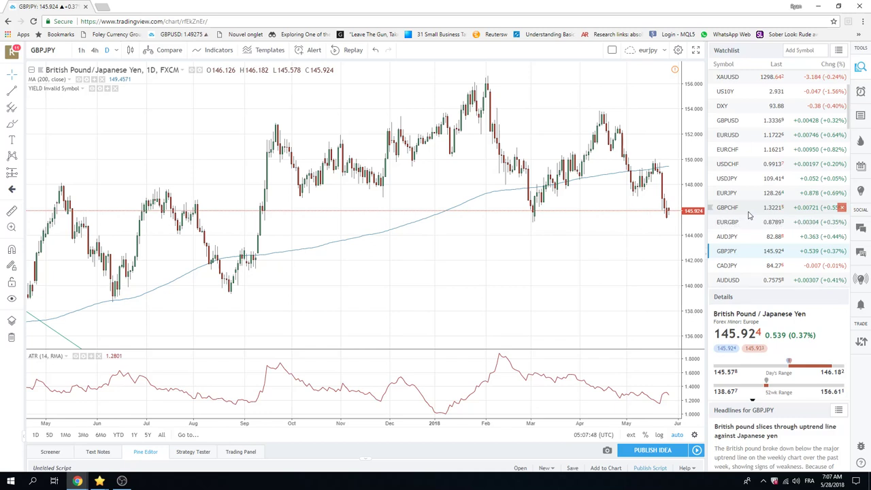
click(727, 134)
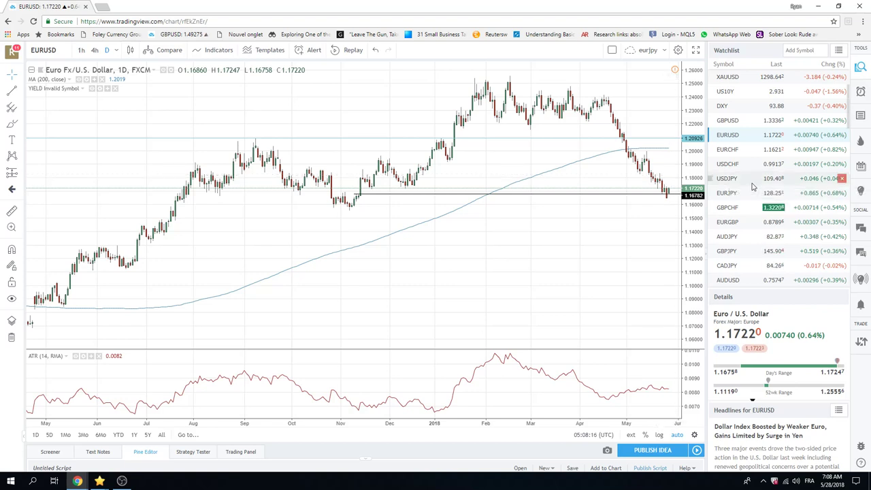
Switch the chart to USDCAD from further down the watchlist
scroll(754, 185, down, 2)
scroll(754, 185, down, 1)
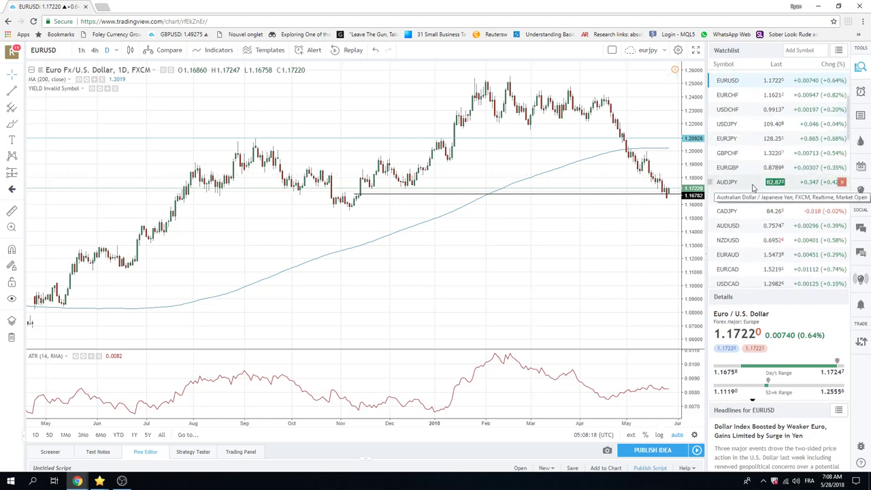
scroll(754, 187, down, 1)
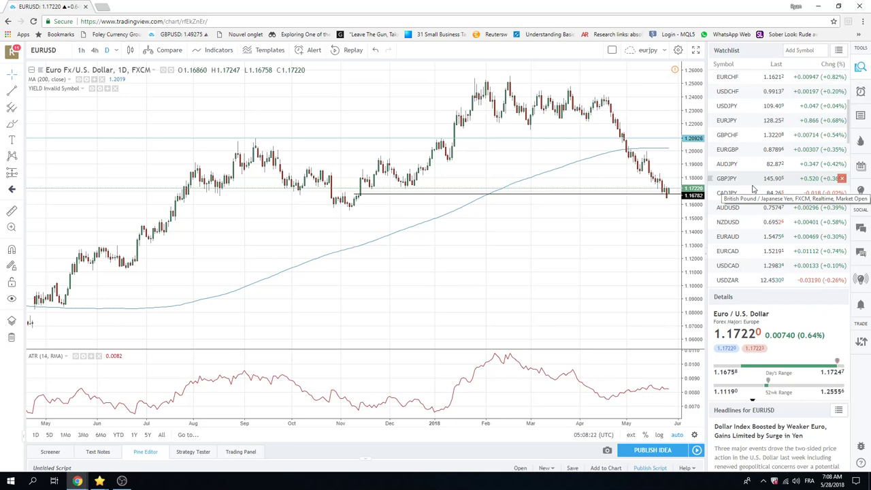
click(731, 266)
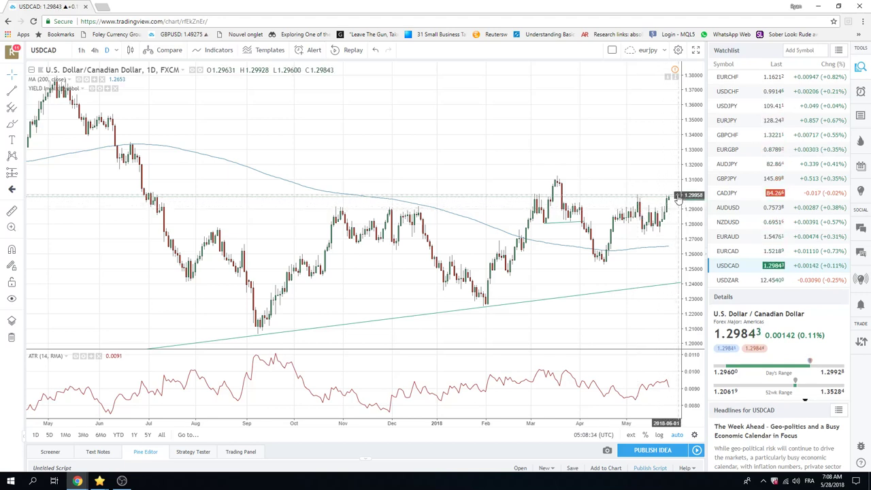
Look through the remaining symbols lower in the watchlist
scroll(727, 196, down, 2)
scroll(726, 195, down, 1)
scroll(726, 196, down, 1)
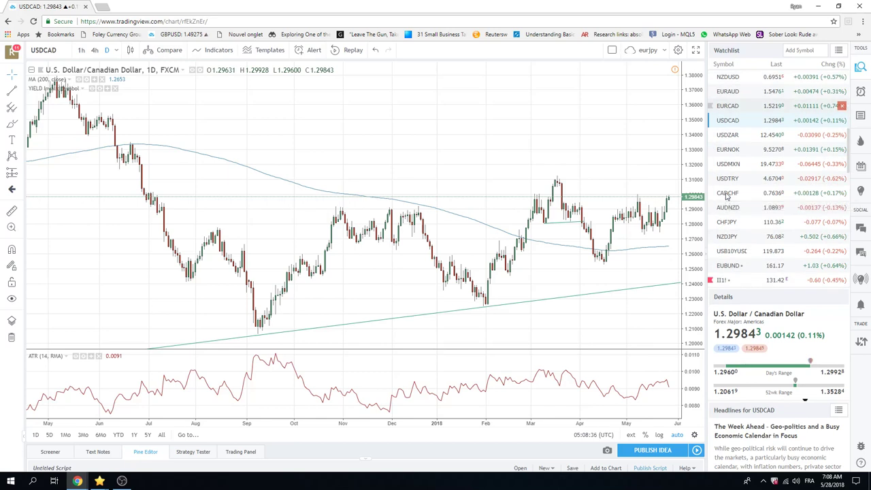
scroll(726, 195, down, 1)
scroll(726, 195, down, 2)
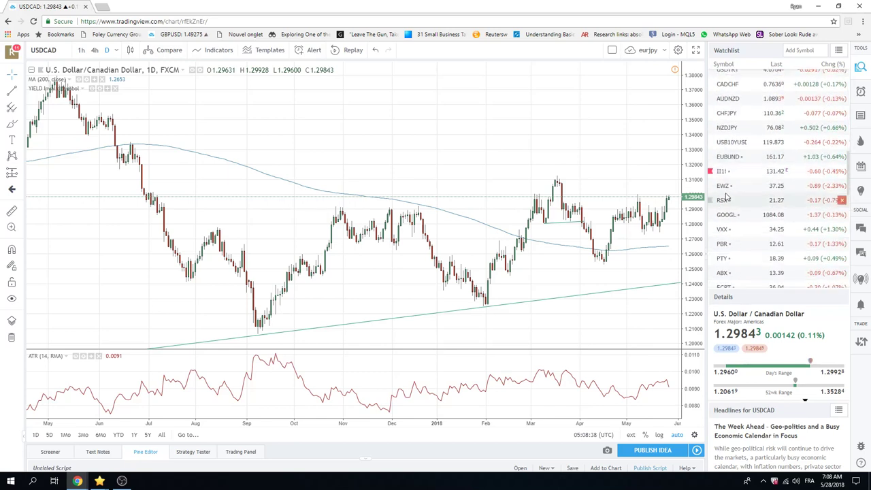
scroll(726, 196, down, 1)
scroll(726, 196, down, 1)
scroll(726, 197, down, 1)
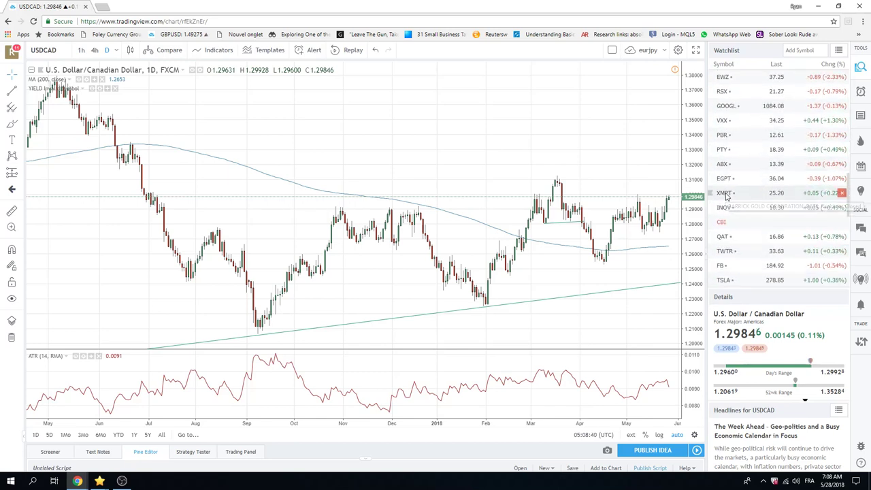
scroll(726, 196, down, 1)
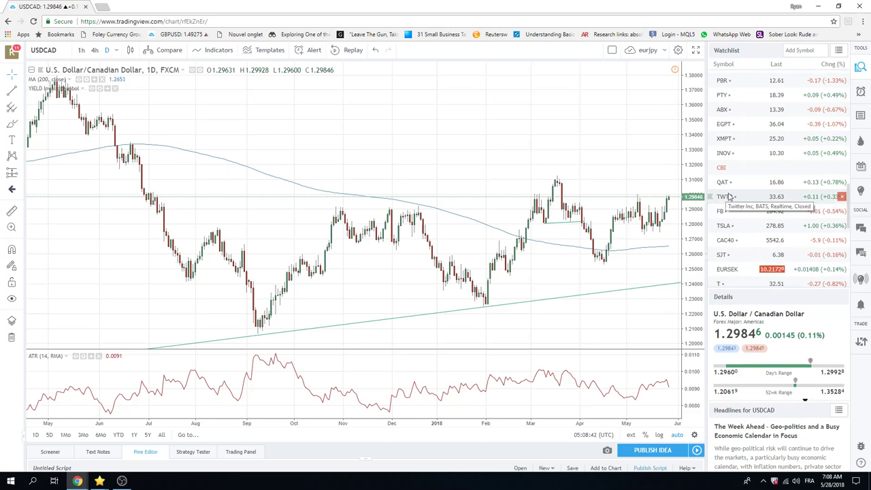
scroll(743, 195, down, 1)
scroll(743, 194, down, 1)
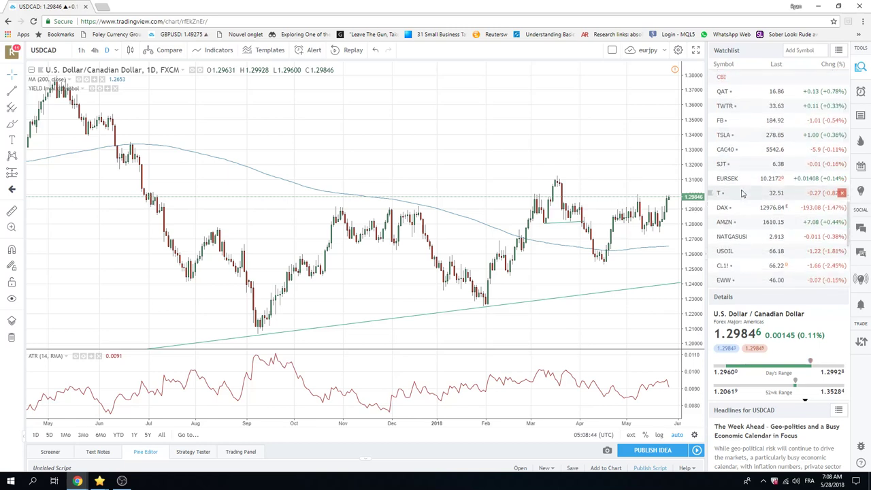
Open the USOIL daily chart and zoom out to show from late 2016 onward
click(724, 251)
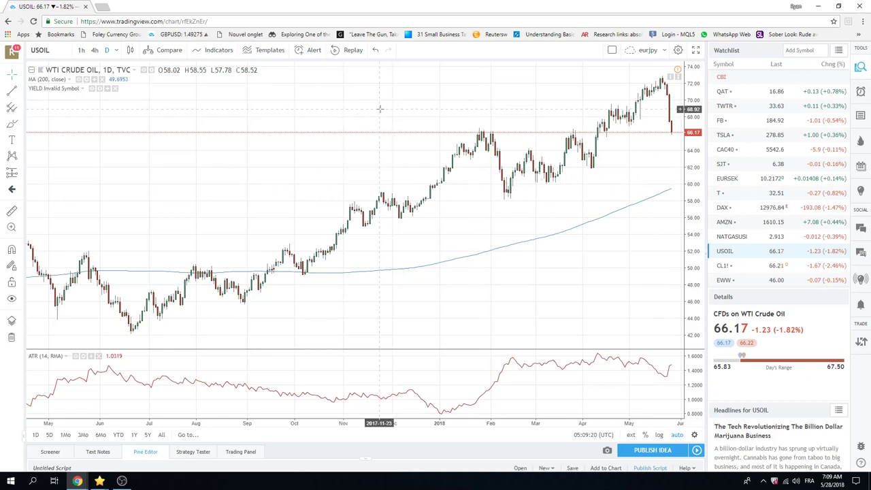
scroll(426, 161, down, 2)
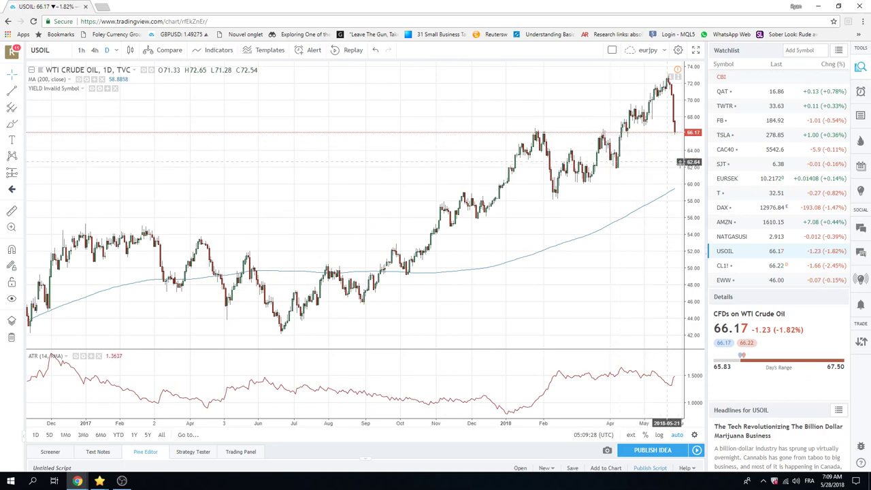
scroll(744, 186, up, 5)
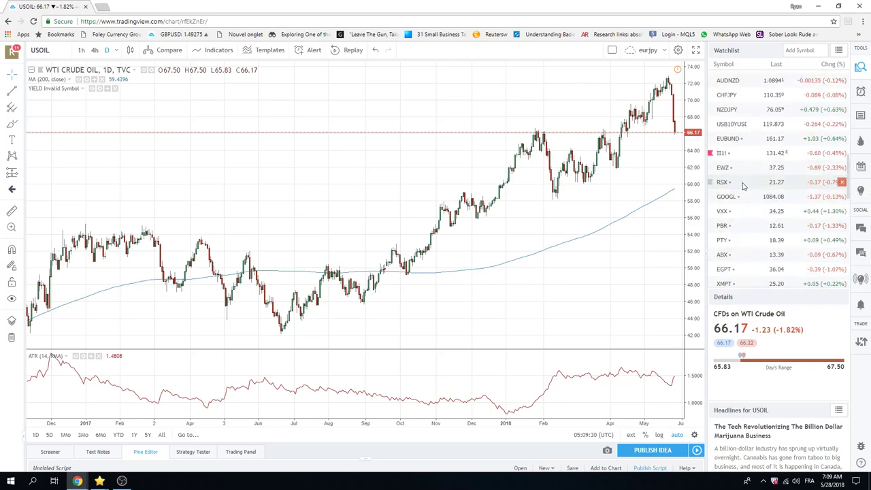
scroll(742, 181, up, 6)
Return to the USDCAD daily chart, with its 200-period MA near 1.2653
click(729, 102)
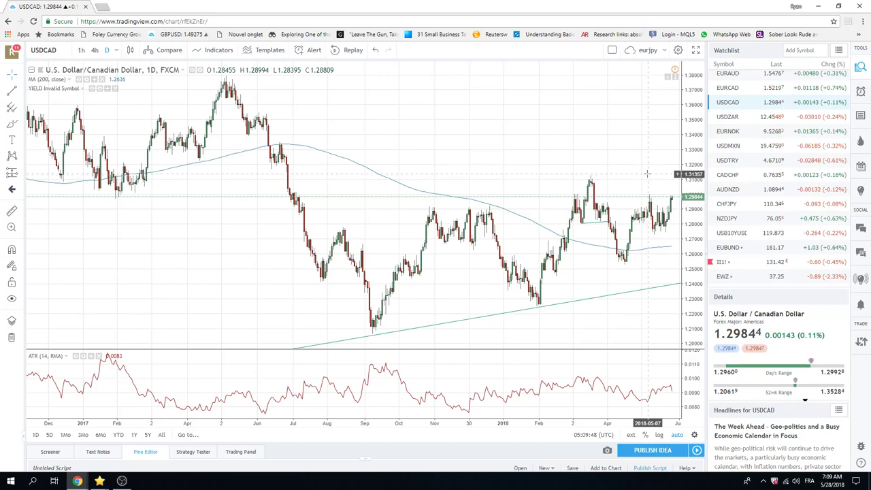
scroll(753, 188, up, 1)
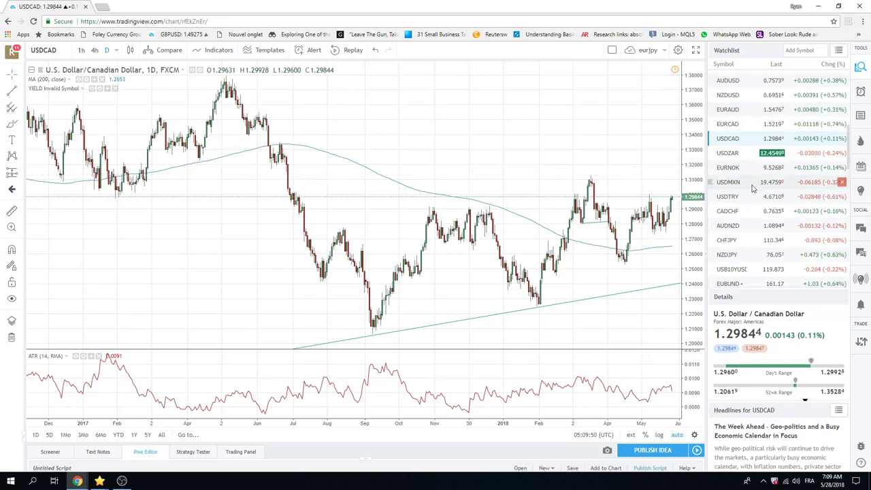
scroll(763, 194, up, 2)
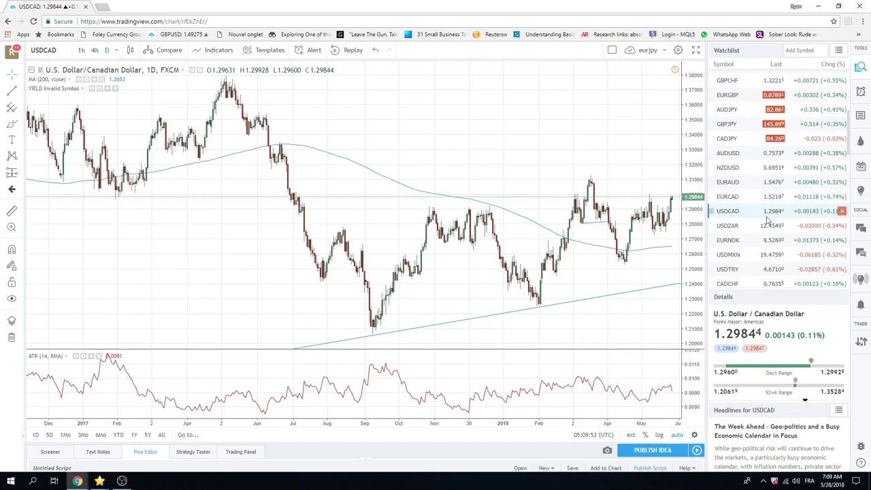